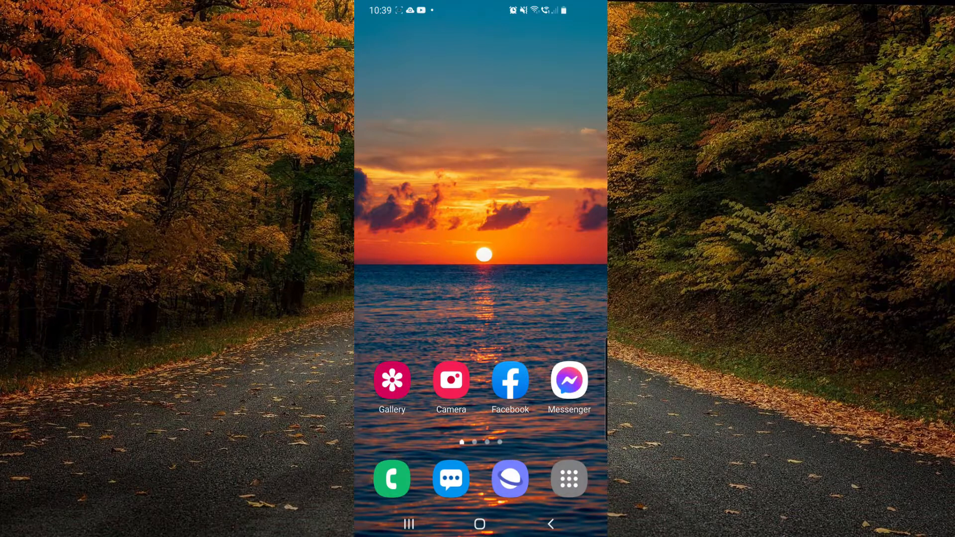
# Step: Launch Snapchat from the phone's app drawer
pyautogui.click(569, 478)
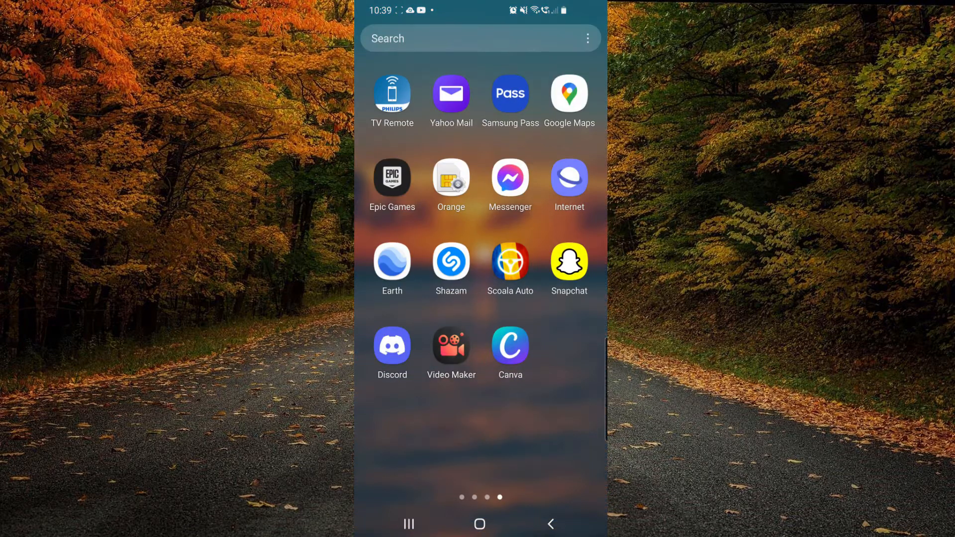
pyautogui.click(569, 262)
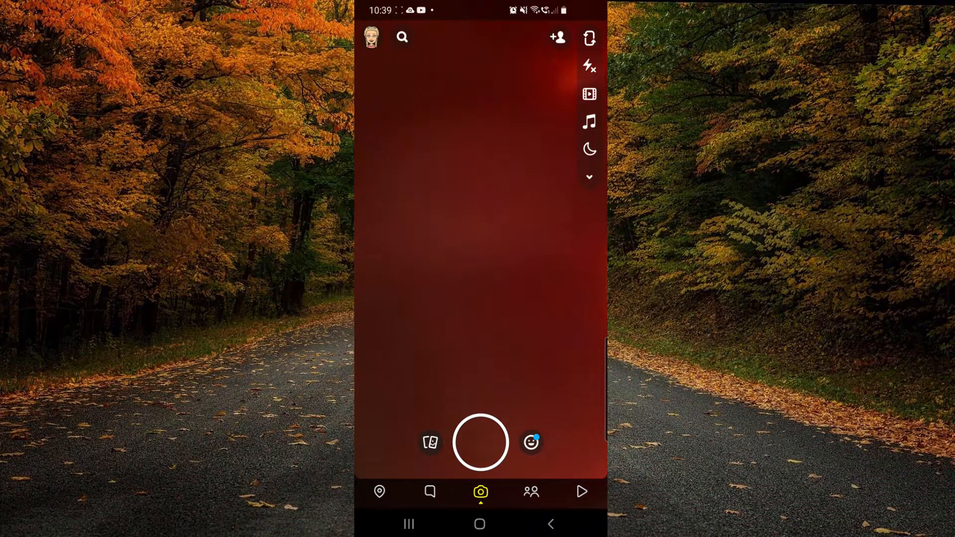
pyautogui.click(372, 37)
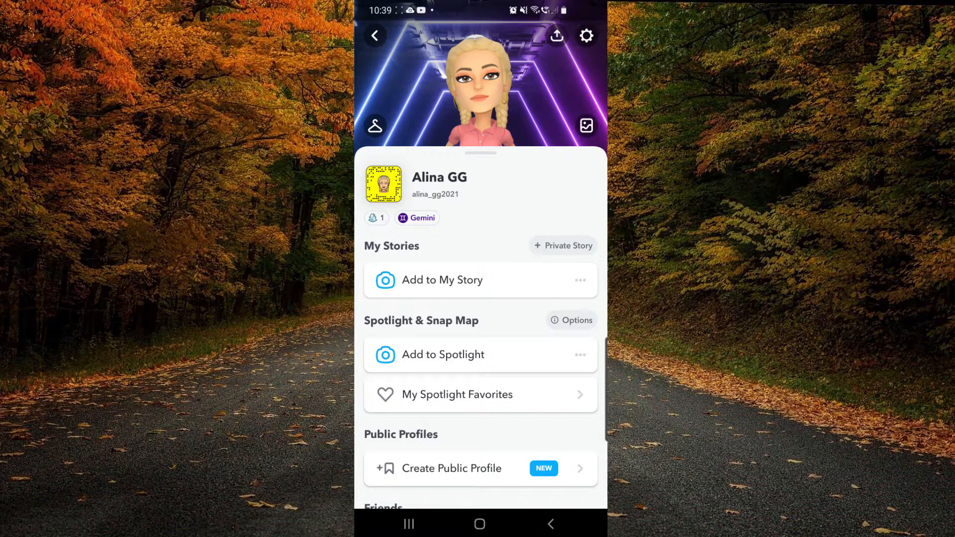
pyautogui.click(587, 36)
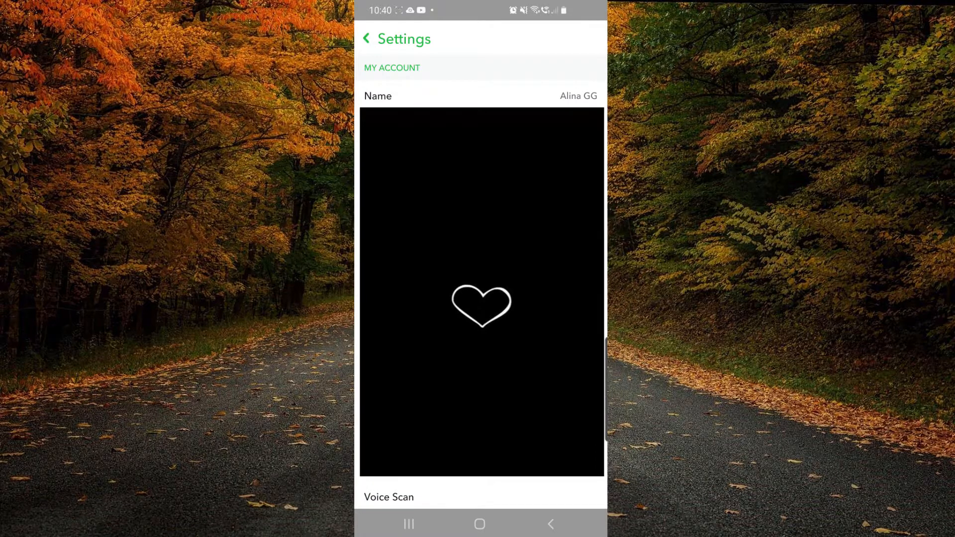
pyautogui.scroll(-5, 481, 298)
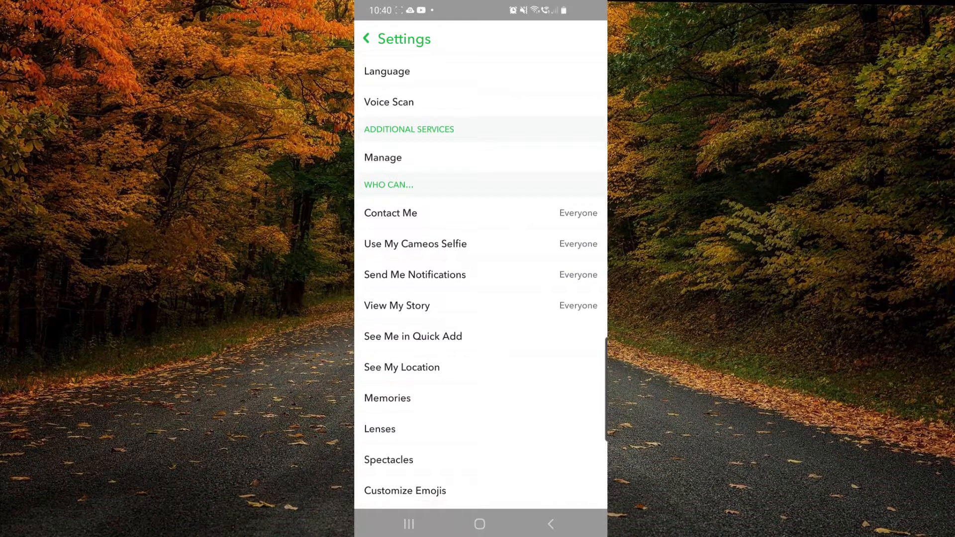
pyautogui.scroll(1, 480, 298)
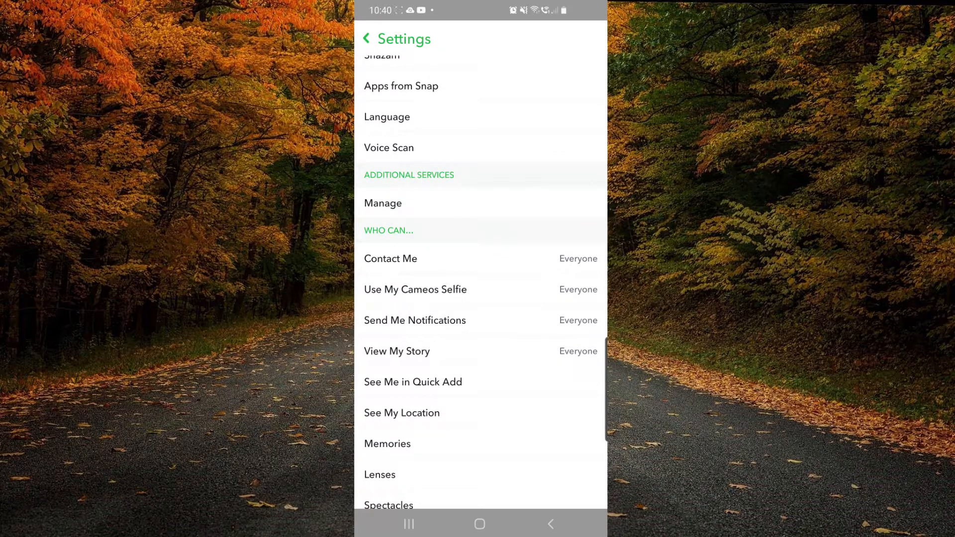
pyautogui.click(366, 39)
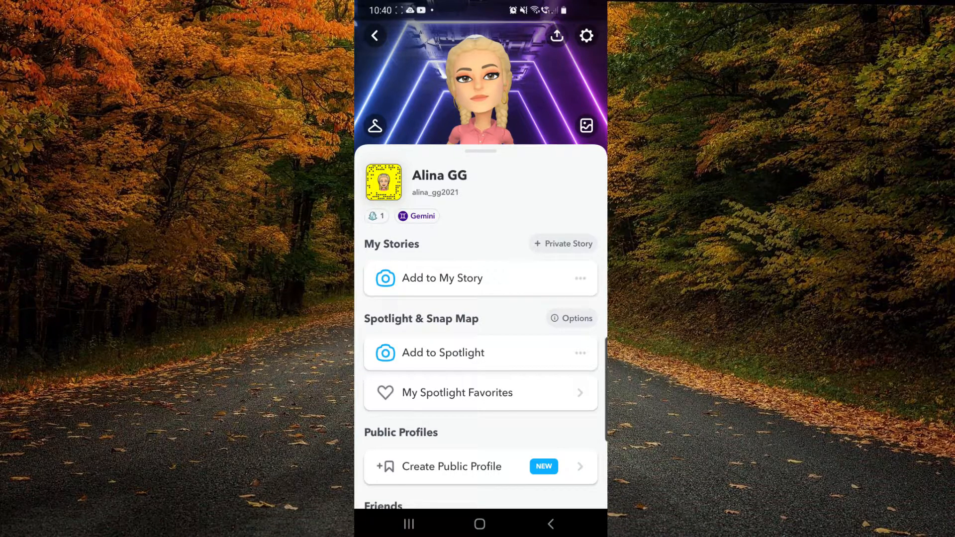
pyautogui.scroll(-4, 480, 336)
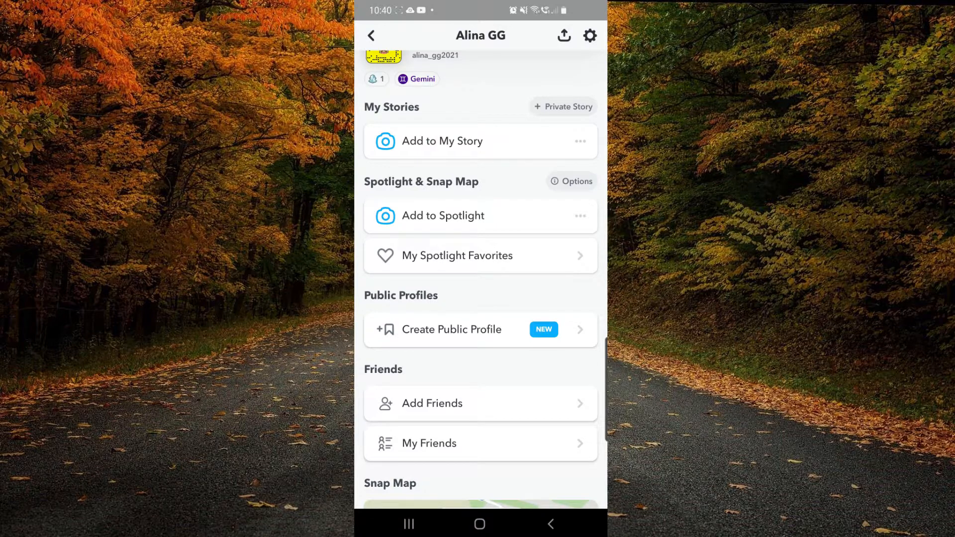
# Step: Create a public profile via Create Public Profile, Continue, Get Started and confirm Create
pyautogui.click(478, 329)
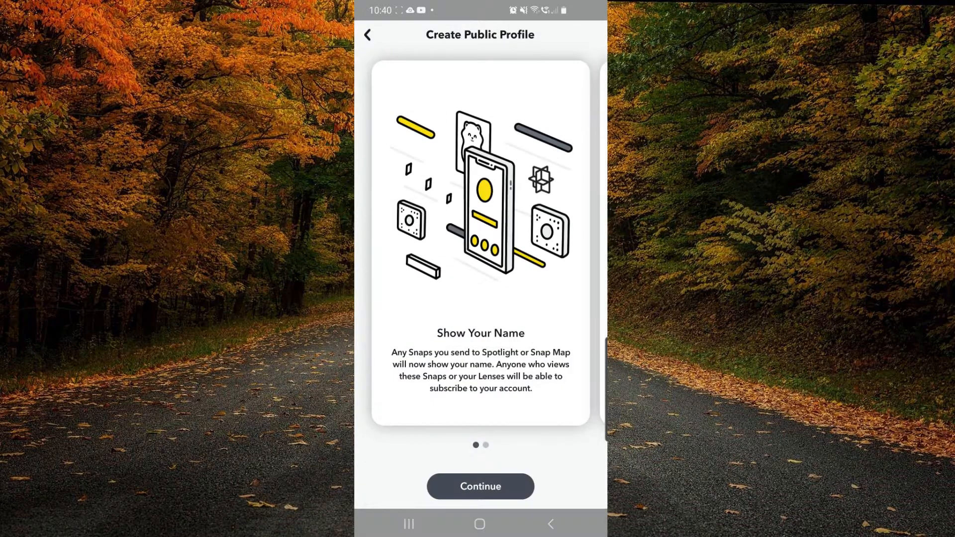
pyautogui.click(481, 485)
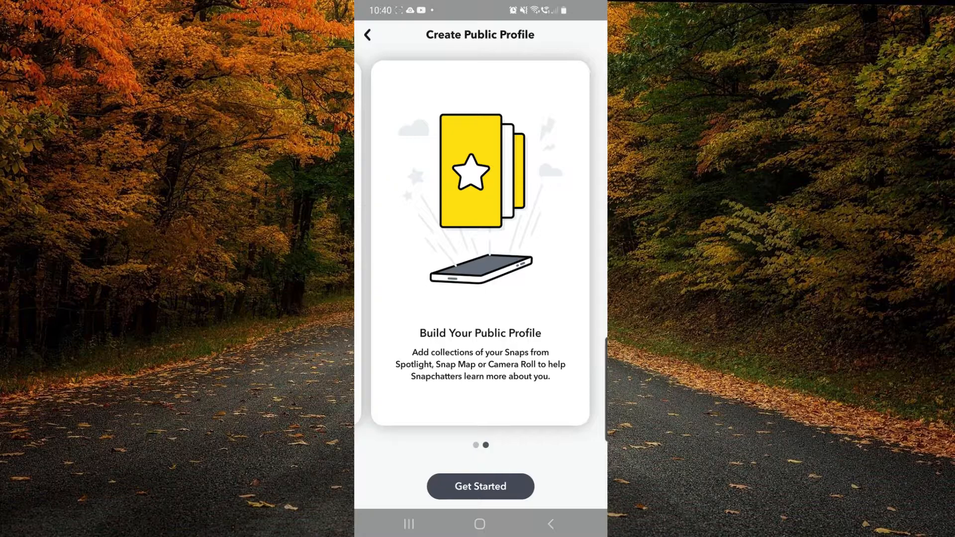
pyautogui.click(481, 485)
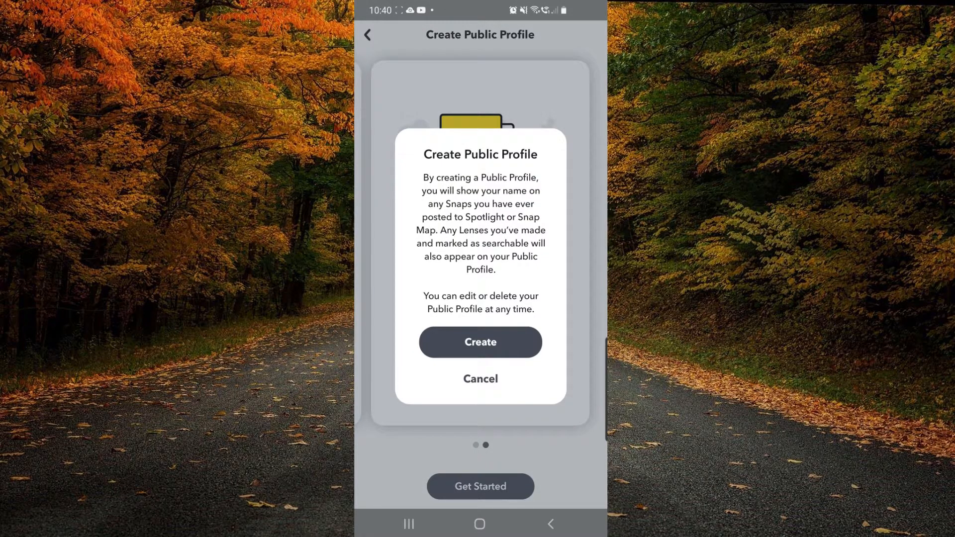
pyautogui.click(481, 341)
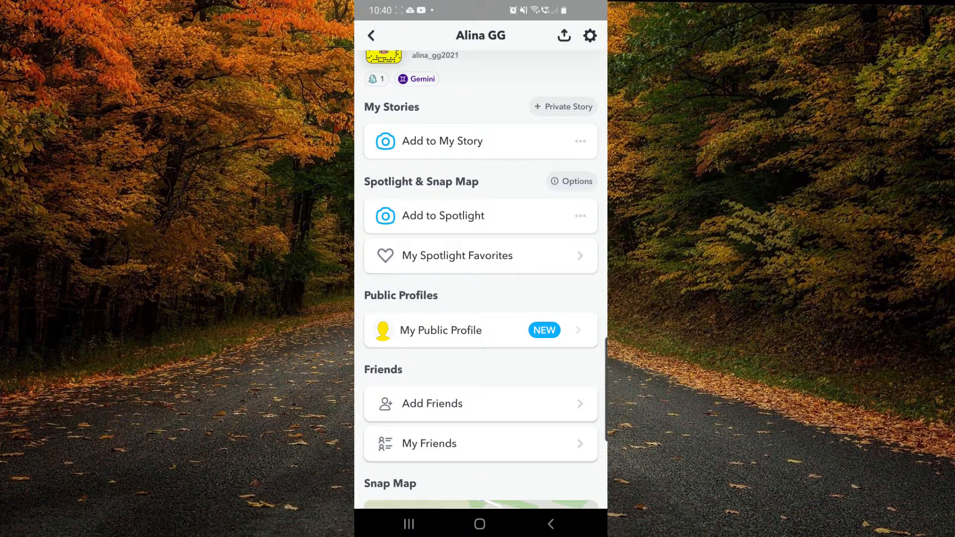
# Step: Preview My Public Profile as others see it with its Subscribe button, then return to the home screen
pyautogui.click(463, 329)
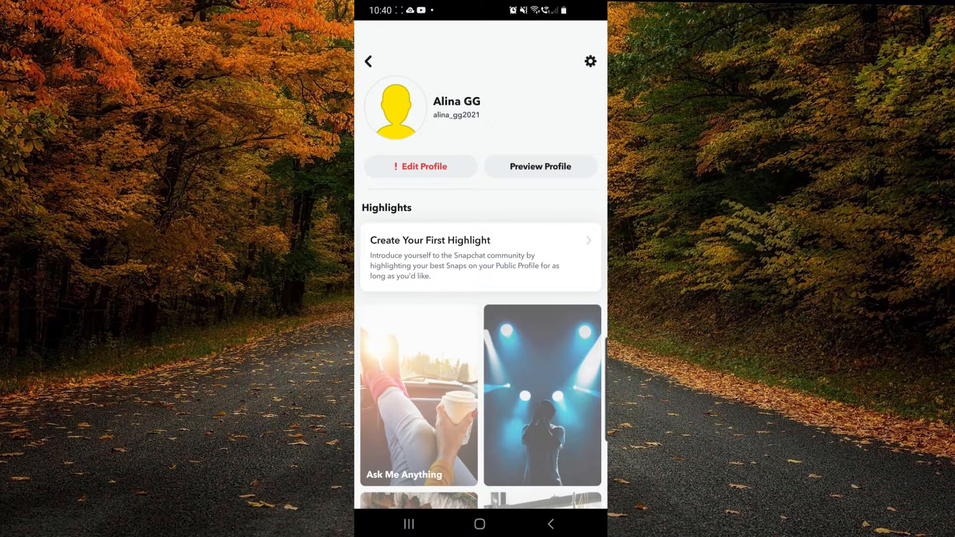
pyautogui.click(539, 166)
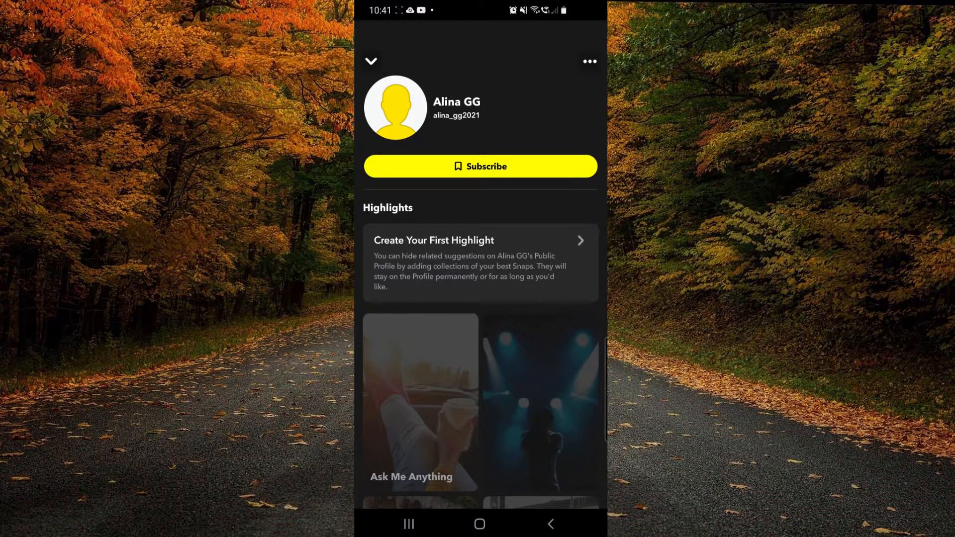
pyautogui.click(480, 524)
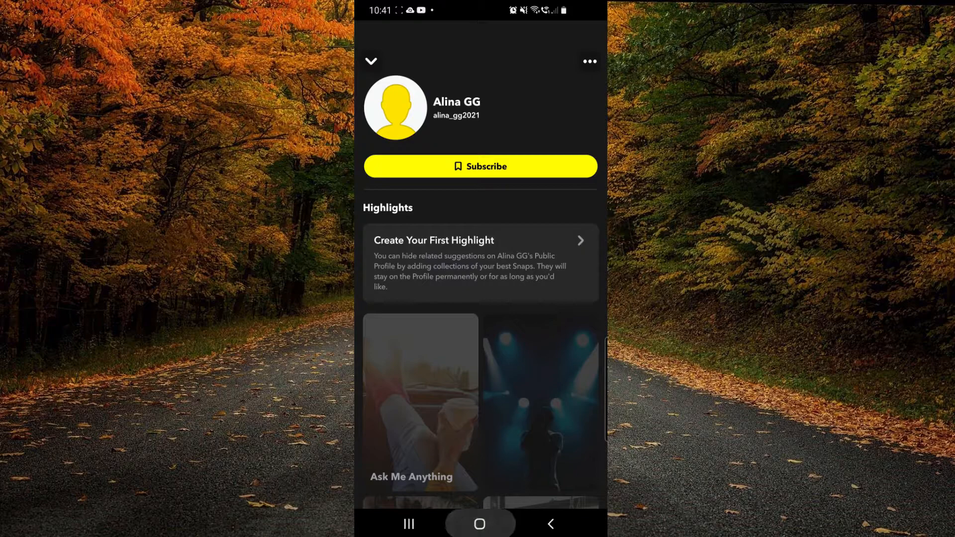